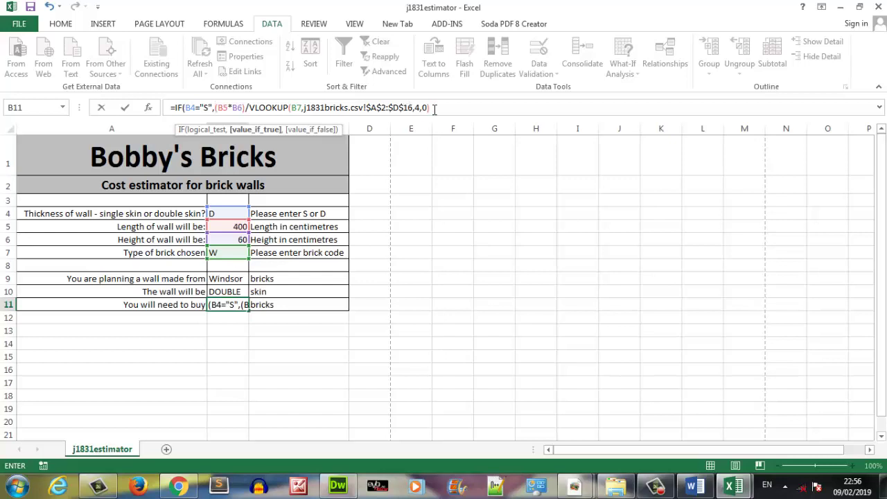
Step: In B11's formula, add a second copy of the (B5*B6)/VLOOKUP brick calculation to the value-if-true argument with a plus sign
{"action": "left_click", "coordinate": [435, 109]}
{"action": "left_click_drag", "start_coordinate": [431, 108], "coordinate": [215, 107]}
{"action": "key", "text": "ctrl+c"}
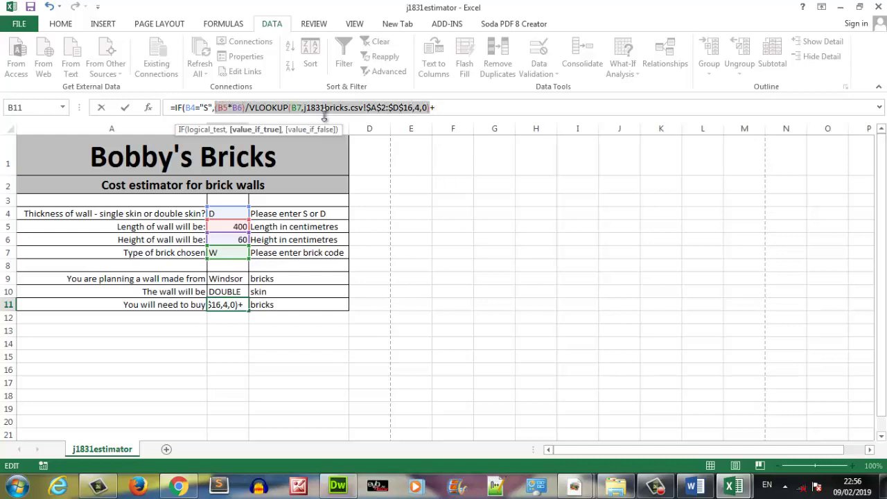
{"action": "left_click", "coordinate": [445, 108]}
{"action": "key", "text": "ctrl+v"}
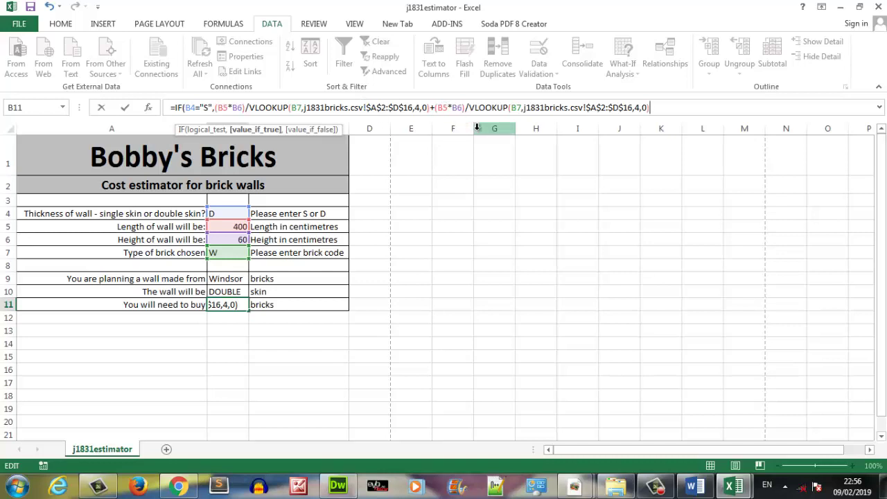
Step: Multiply the copied brick calculation by 10/100, add 50, and end the value-if-true argument with a comma
{"action": "type", "text": "*10/1"}
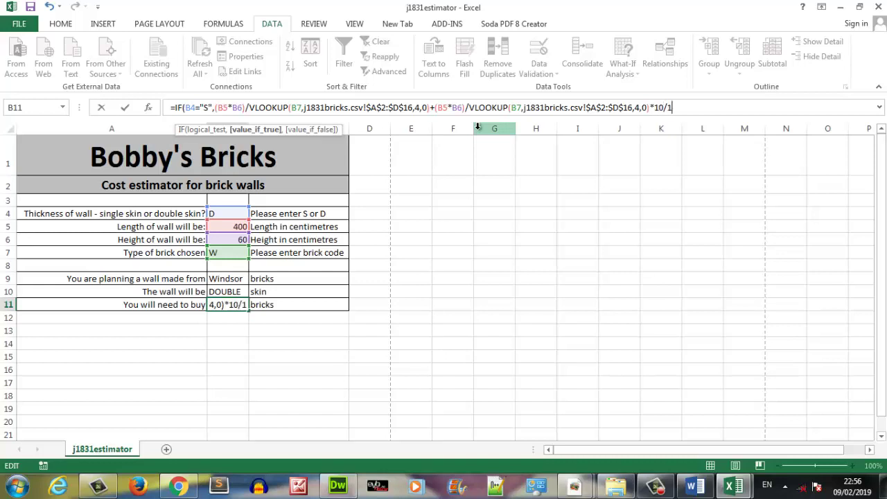
{"action": "type", "text": "00"}
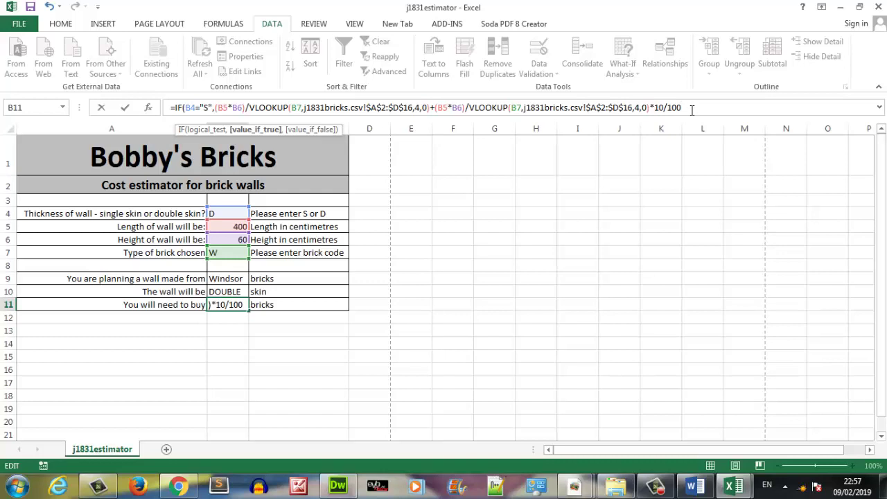
{"action": "type", "text": "+50"}
{"action": "type", "text": ","}
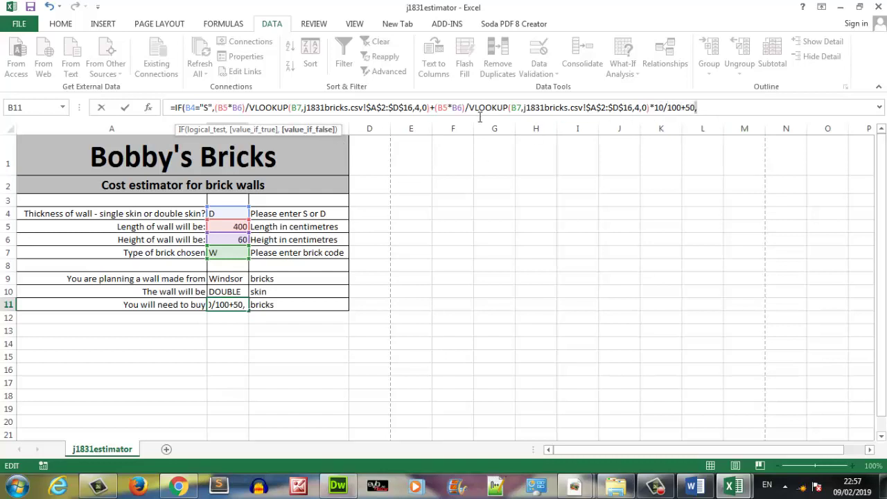
Step: Copy the whole value-if-true expression, including *10/100+50, into the value-if-false argument without a trailing comma
{"action": "mouse_move", "coordinate": [697, 108]}
{"action": "left_mouse_down"}
{"action": "mouse_move", "coordinate": [215, 107]}
{"action": "mouse_move", "coordinate": [691, 111]}
{"action": "left_mouse_up"}
{"action": "left_click", "coordinate": [696, 109]}
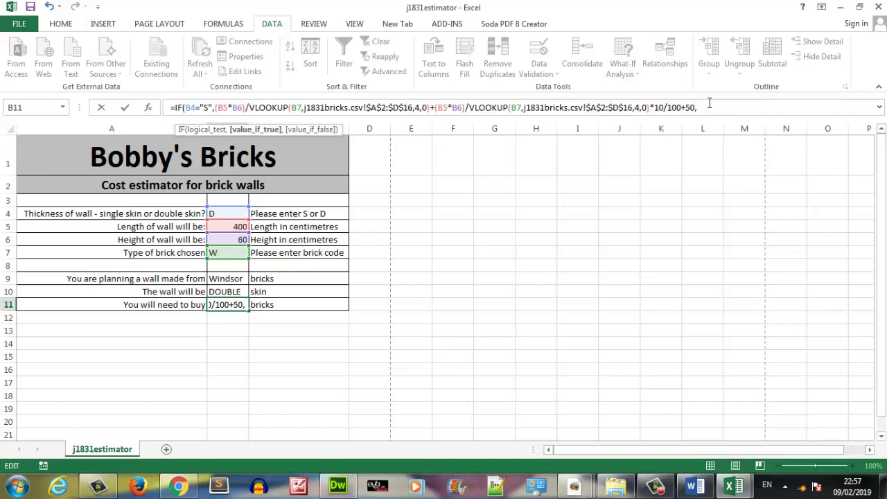
{"action": "left_click_drag", "start_coordinate": [697, 108], "coordinate": [431, 113]}
{"action": "left_click_drag", "start_coordinate": [697, 109], "coordinate": [216, 104]}
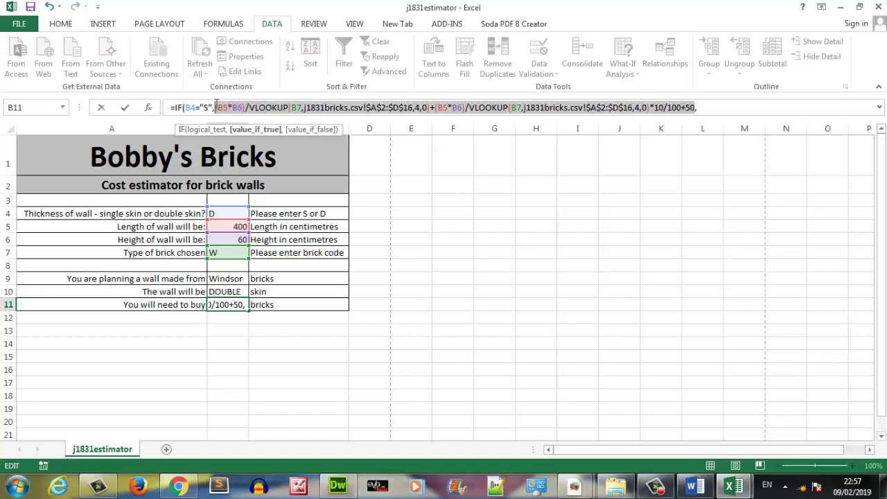
{"action": "left_click", "coordinate": [705, 107]}
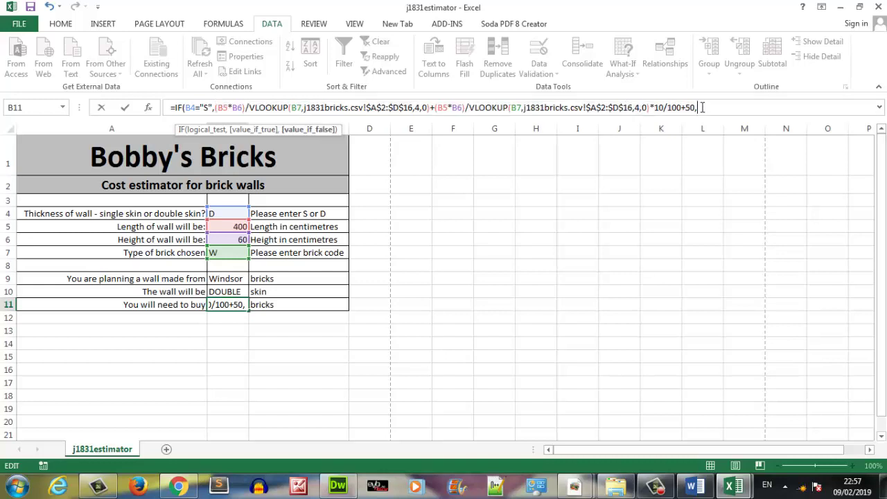
{"action": "key", "text": "BackSpace"}
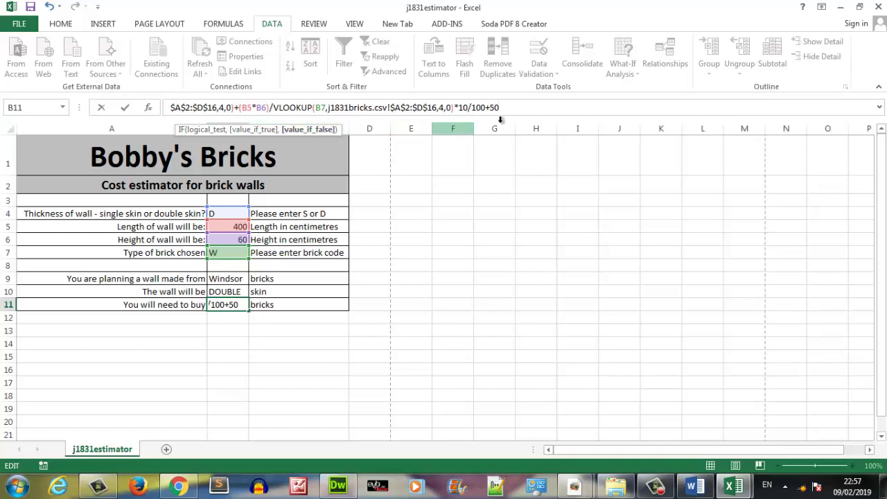
Step: Insert an extra opening bracket at the start of the value-if-false expression in B11's formula
{"action": "key", "text": "Left"}
{"action": "key", "text": "Left"}
{"action": "key", "text": "Left"}
{"action": "key", "text": "Left"}
{"action": "key", "text": "Left"}
{"action": "key", "text": "Left"}
{"action": "key", "text": "Left"}
{"action": "key", "text": "Left"}
{"action": "key", "text": "Left"}
{"action": "key", "text": "Left"}
{"action": "key", "text": "Left"}
{"action": "key", "text": "Left"}
{"action": "key", "text": "Left"}
{"action": "key", "text": "Left"}
{"action": "key", "text": "Left"}
{"action": "key", "text": "Left"}
{"action": "key", "text": "Left"}
{"action": "key", "text": "Left"}
{"action": "key", "text": "Left"}
{"action": "key", "text": "Left"}
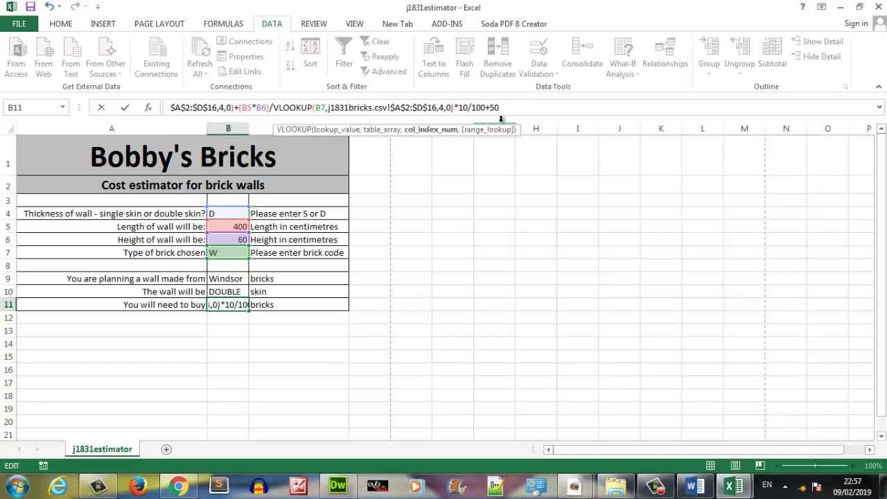
{"action": "key", "text": "Left"}
{"action": "key", "text": "Left"}
{"action": "key", "text": "Left"}
{"action": "key", "text": "Left"}
{"action": "key", "text": "Left"}
{"action": "key", "text": "Left"}
{"action": "key", "text": "Left"}
{"action": "key", "text": "Left"}
{"action": "key", "text": "Left"}
{"action": "key", "text": "Left"}
{"action": "key", "text": "Left"}
{"action": "key", "text": "Left"}
{"action": "key", "text": "Left"}
{"action": "key", "text": "Left"}
{"action": "key", "text": "Left"}
{"action": "key", "text": "Left"}
{"action": "key", "text": "Left"}
{"action": "key", "text": "Left"}
{"action": "key", "text": "Left"}
{"action": "key", "text": "Left"}
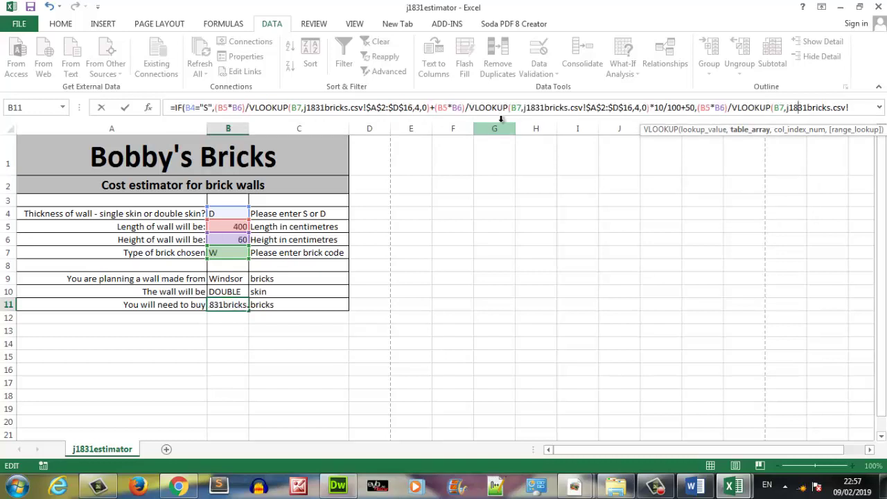
{"action": "key", "text": "Left"}
{"action": "key", "text": "Left"}
{"action": "key", "text": "Left"}
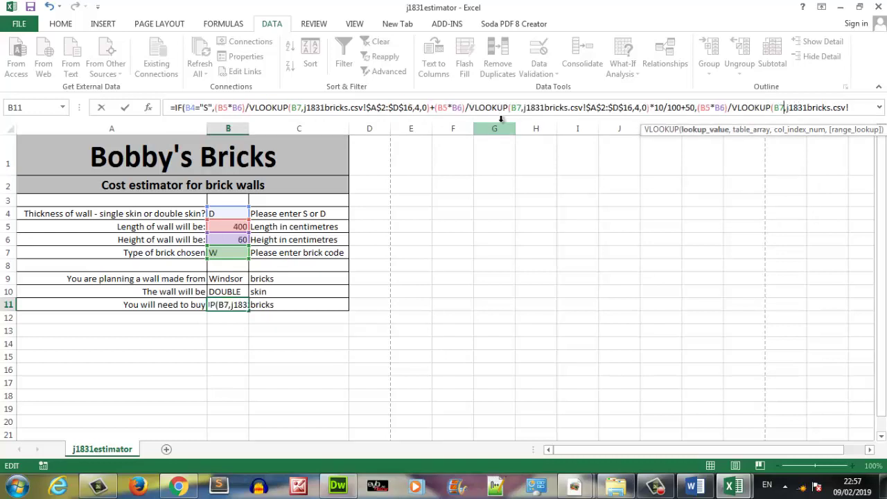
{"action": "key", "text": "Left"}
{"action": "key", "text": "Left"}
{"action": "key", "text": "Left"}
{"action": "key", "text": "Left"}
{"action": "key", "text": "Left"}
{"action": "key", "text": "Left"}
{"action": "key", "text": "Left"}
{"action": "key", "text": "Left"}
{"action": "key", "text": "Left"}
{"action": "key", "text": "Left"}
{"action": "key", "text": "Left"}
{"action": "key", "text": "Left"}
{"action": "key", "text": "Left"}
{"action": "key", "text": "Left"}
{"action": "key", "text": "Left"}
{"action": "key", "text": "Left"}
{"action": "key", "text": "Left"}
{"action": "key", "text": "Left"}
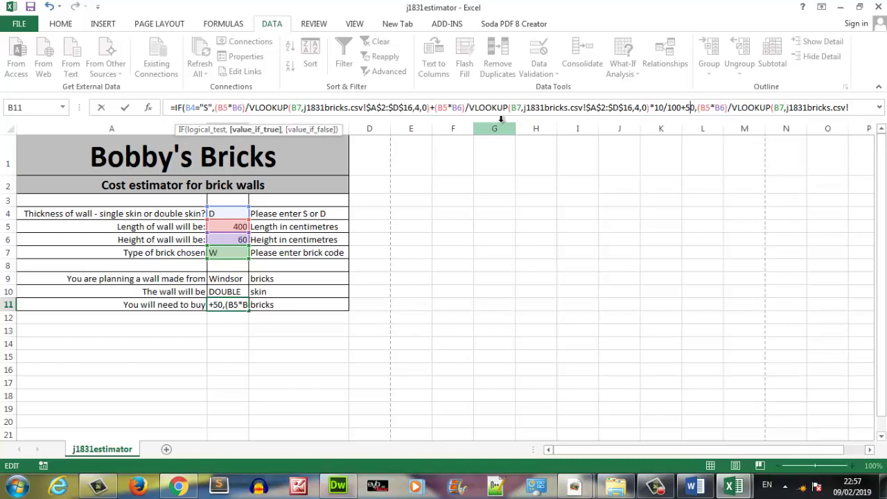
{"action": "key", "text": "Left"}
{"action": "key", "text": "Left"}
{"action": "key", "text": "Left"}
{"action": "key", "text": "Left"}
{"action": "key", "text": "Left"}
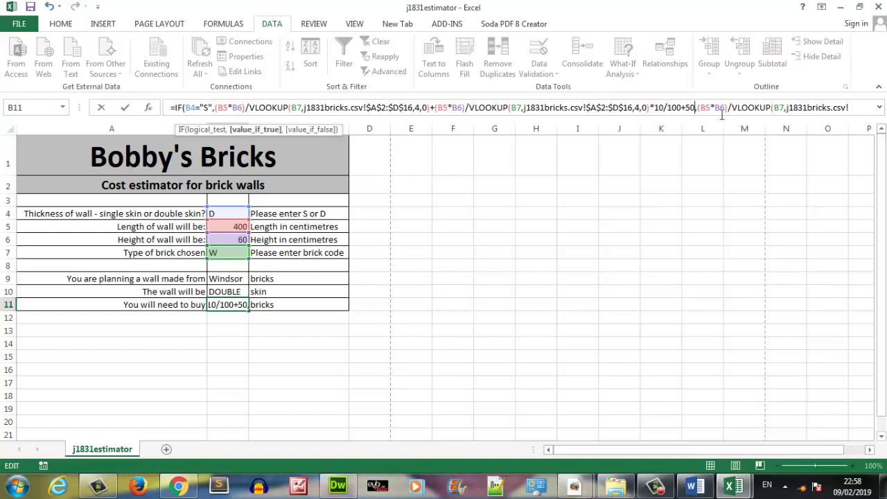
{"action": "type", "text": ","}
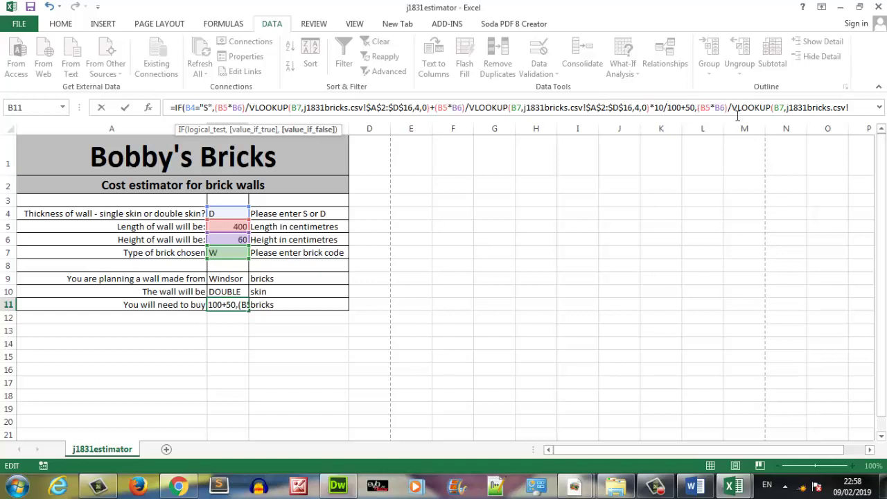
{"action": "type", "text": "("}
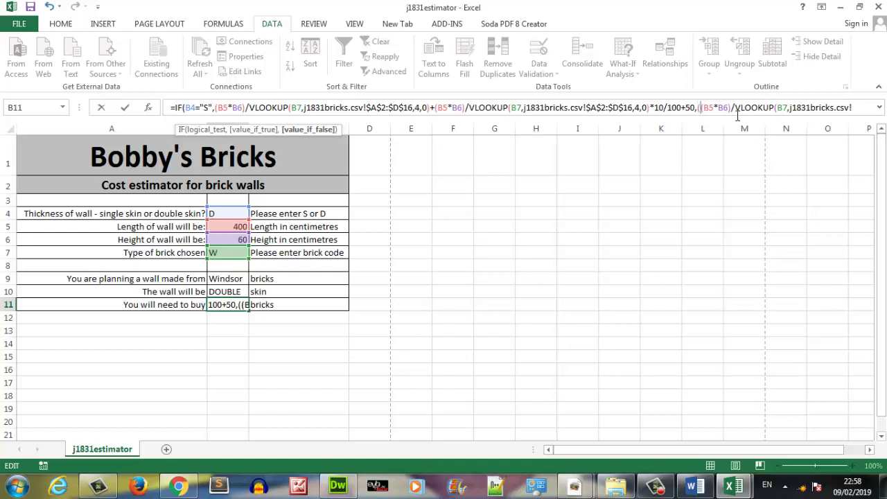
Step: Finish the value-if-false expression with )*2) after the final +50 and enter the formula in B11
{"action": "key", "text": "Right"}
{"action": "key", "text": "Right"}
{"action": "key", "text": "Right"}
{"action": "key", "text": "Right"}
{"action": "key", "text": "Right"}
{"action": "key", "text": "Right"}
{"action": "key", "text": "Right"}
{"action": "key", "text": "Right"}
{"action": "key", "text": "Right"}
{"action": "key", "text": "Right"}
{"action": "key", "text": "Right"}
{"action": "key", "text": "Right"}
{"action": "key", "text": "Right"}
{"action": "key", "text": "Right"}
{"action": "key", "text": "Right"}
{"action": "key", "text": "Right"}
{"action": "key", "text": "Right"}
{"action": "key", "text": "Right"}
{"action": "key", "text": "Right"}
{"action": "key", "text": "Right"}
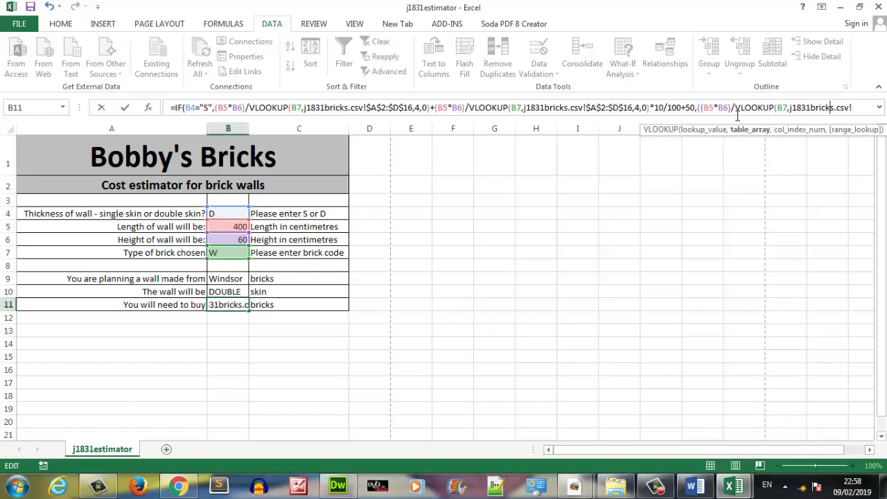
{"action": "key", "text": "Right"}
{"action": "key", "text": "Right"}
{"action": "key", "text": "Right"}
{"action": "key", "text": "Right"}
{"action": "key", "text": "Right"}
{"action": "key", "text": "Right"}
{"action": "key", "text": "Right"}
{"action": "key", "text": "Right"}
{"action": "key", "text": "Right"}
{"action": "key", "text": "Right"}
{"action": "key", "text": "Right"}
{"action": "key", "text": "Right"}
{"action": "key", "text": "Right"}
{"action": "key", "text": "Right"}
{"action": "key", "text": "Right"}
{"action": "key", "text": "Right"}
{"action": "key", "text": "Right"}
{"action": "key", "text": "Right"}
{"action": "key", "text": "Right"}
{"action": "key", "text": "Right"}
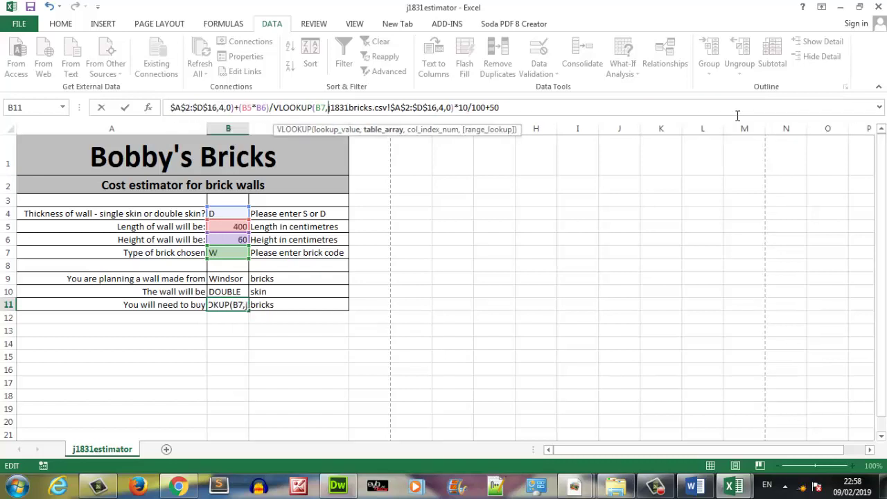
{"action": "key", "text": "Right"}
{"action": "key", "text": "Right"}
{"action": "key", "text": "Right"}
{"action": "key", "text": "Right"}
{"action": "key", "text": "Right"}
{"action": "key", "text": "Right"}
{"action": "key", "text": "Right"}
{"action": "key", "text": "Right"}
{"action": "key", "text": "Right"}
{"action": "key", "text": "Right"}
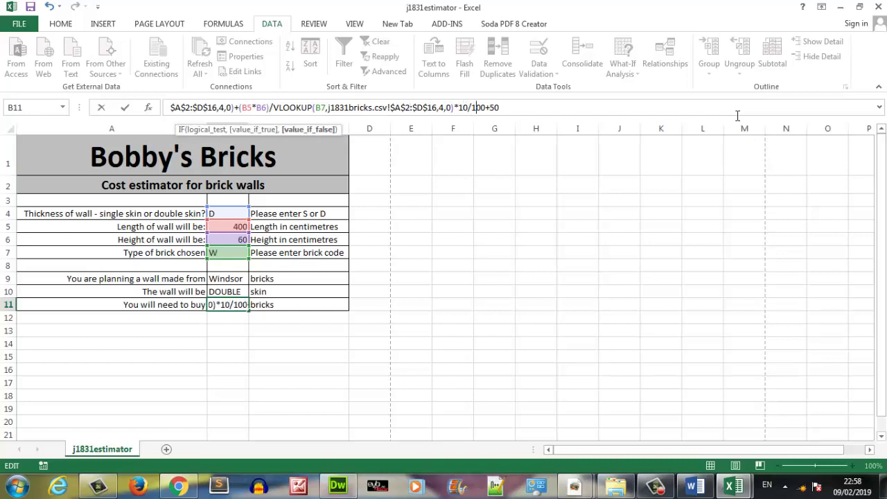
{"action": "key", "text": "Right"}
{"action": "type", "text": ")*2)"}
{"action": "key", "text": "Return"}
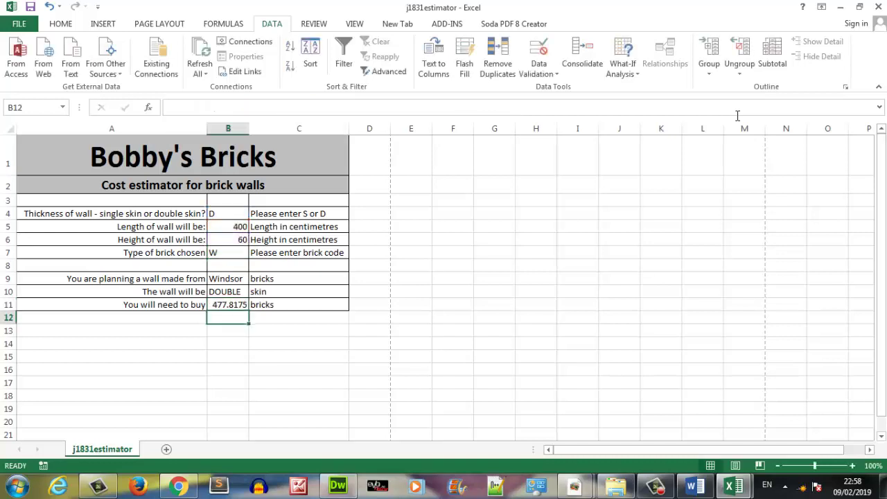
Step: Set the wall thickness in B4 to S to test the bricks formula for a single skin
{"action": "left_click", "coordinate": [228, 306]}
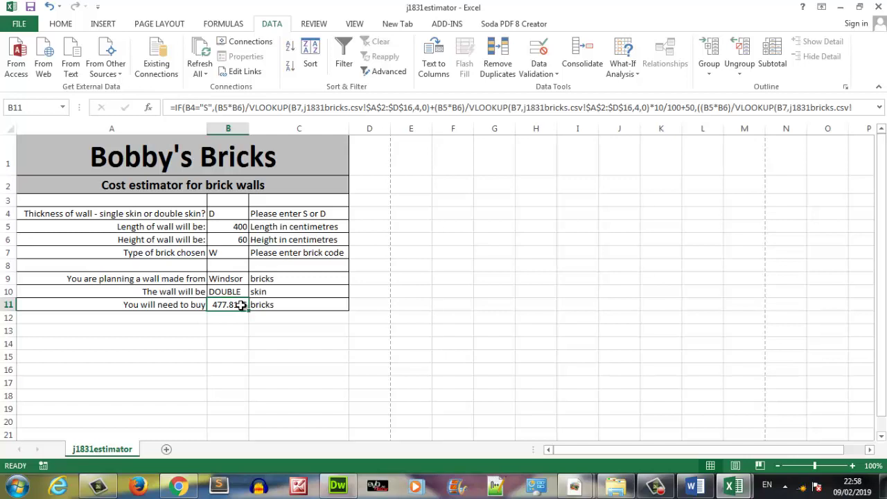
{"action": "left_click", "coordinate": [239, 214]}
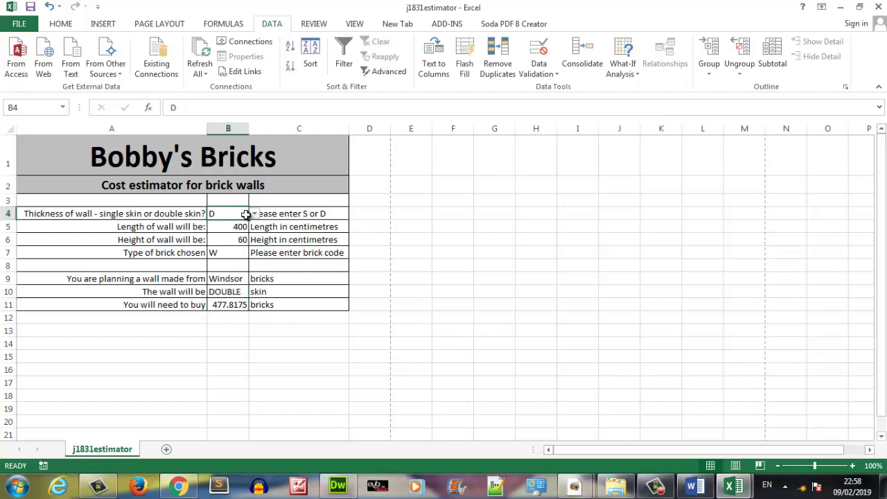
{"action": "left_click", "coordinate": [255, 214]}
{"action": "left_click", "coordinate": [242, 225]}
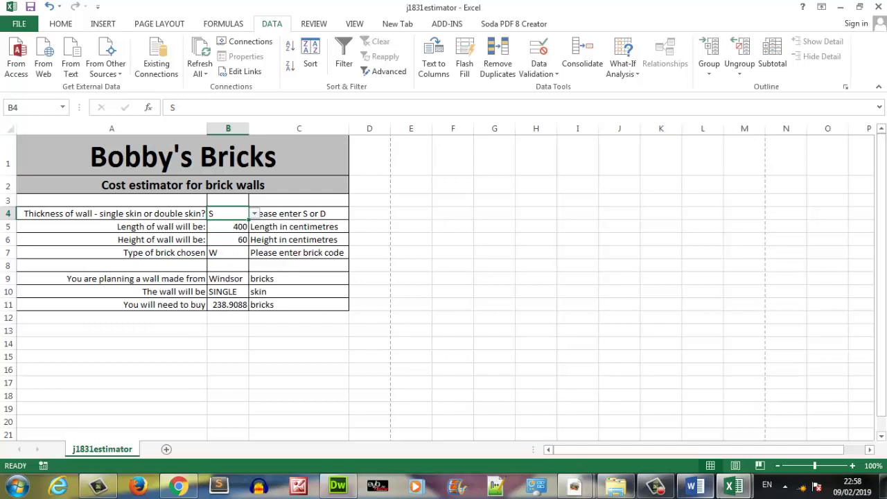
Step: Look up the available brick codes and face areas in the j1831bricks workbook, and return to the j1831estimator workbook
{"action": "left_click", "coordinate": [731, 489]}
{"action": "left_click", "coordinate": [674, 449]}
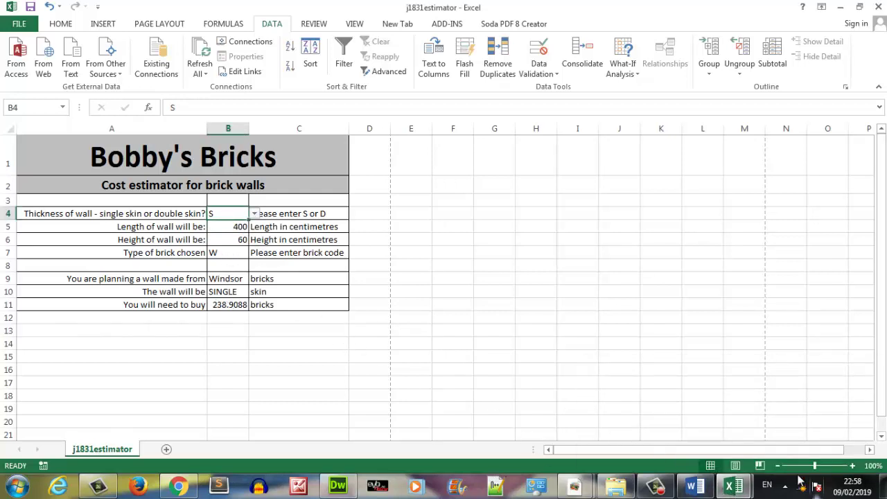
{"action": "left_click", "coordinate": [730, 489]}
{"action": "left_click", "coordinate": [717, 425]}
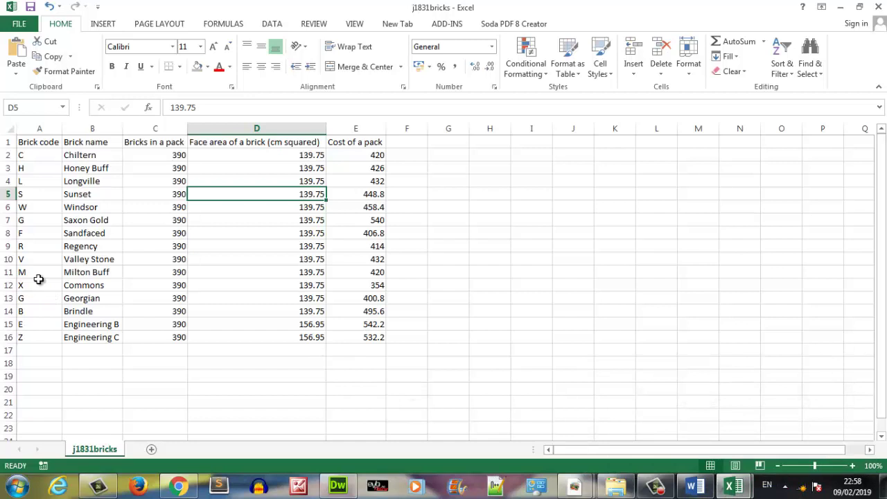
{"action": "mouse_move", "coordinate": [730, 488]}
{"action": "left_click", "coordinate": [655, 409]}
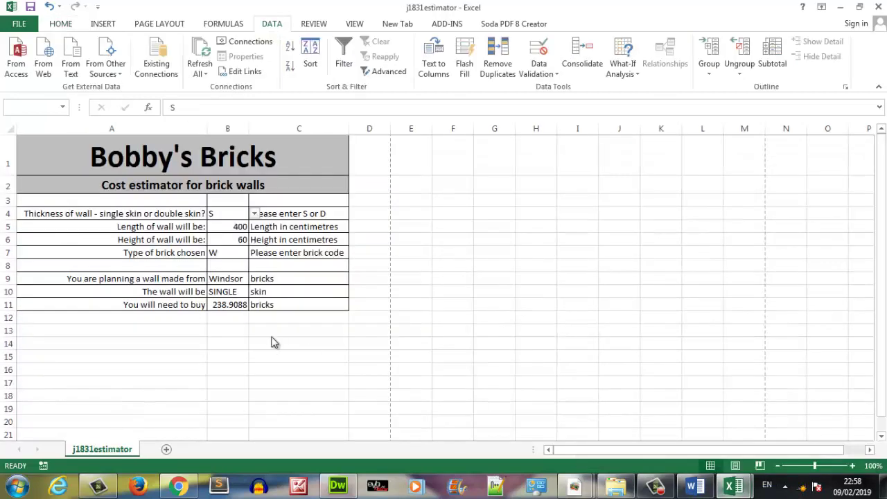
Step: Test the estimator by setting the type of brick in B7 to code X
{"action": "left_click", "coordinate": [227, 253]}
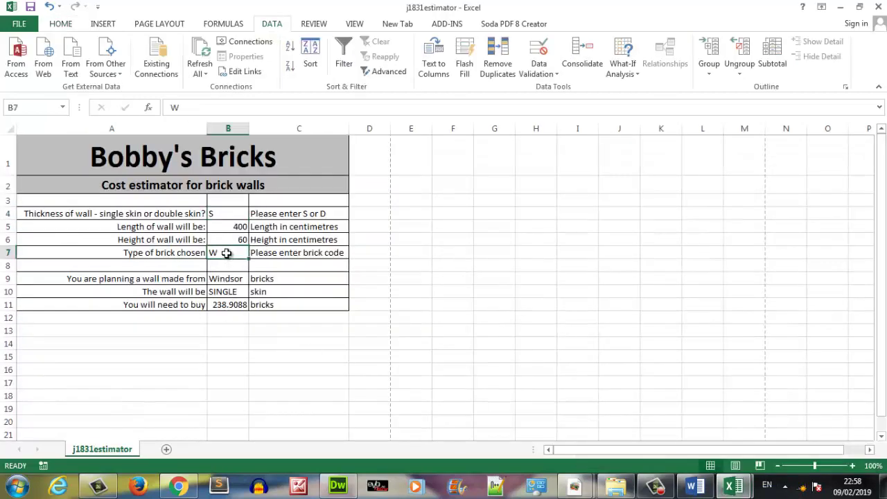
{"action": "type", "text": "X"}
{"action": "key", "text": "Up"}
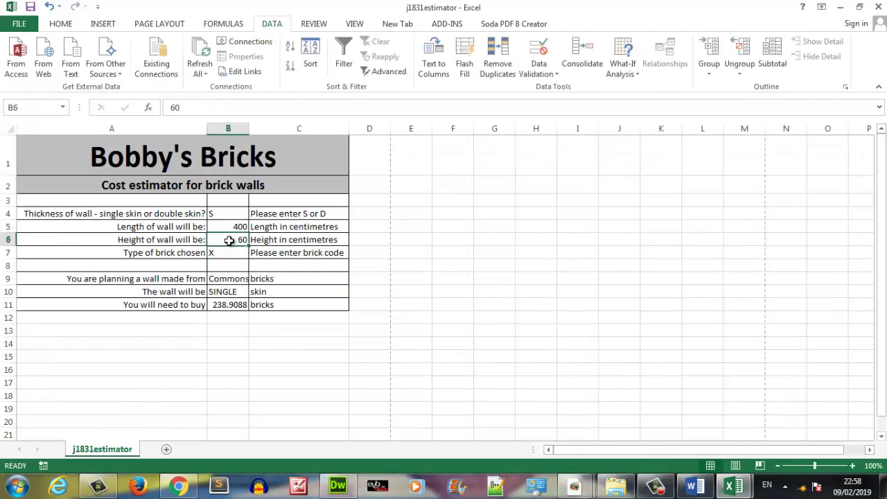
Step: Set the type of brick in B7 to code Z
{"action": "left_click", "coordinate": [229, 253]}
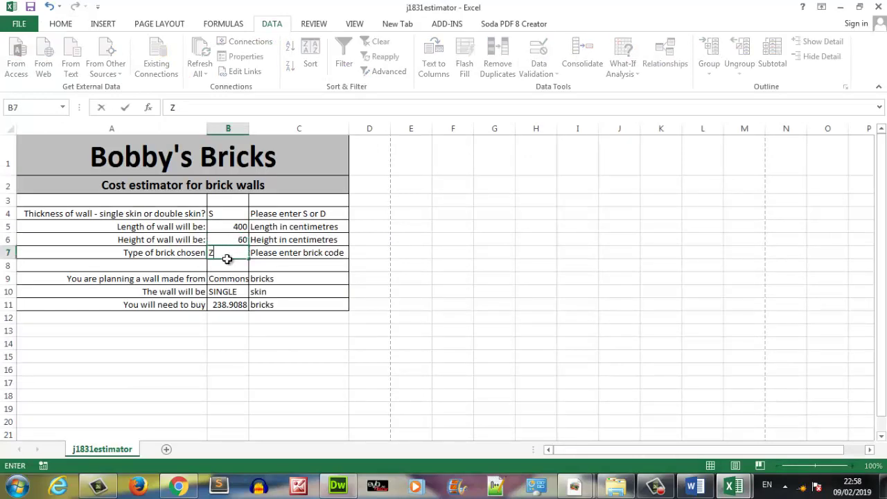
{"action": "type", "text": "Z"}
{"action": "left_click", "coordinate": [232, 292]}
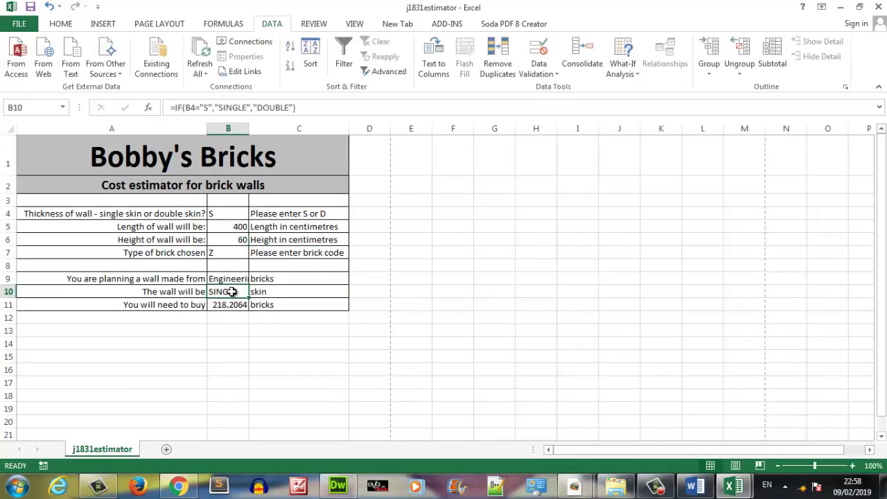
Step: Review the IF logical test B4="S" in B11's formula and leave the formula as it is
{"action": "left_click", "coordinate": [234, 305]}
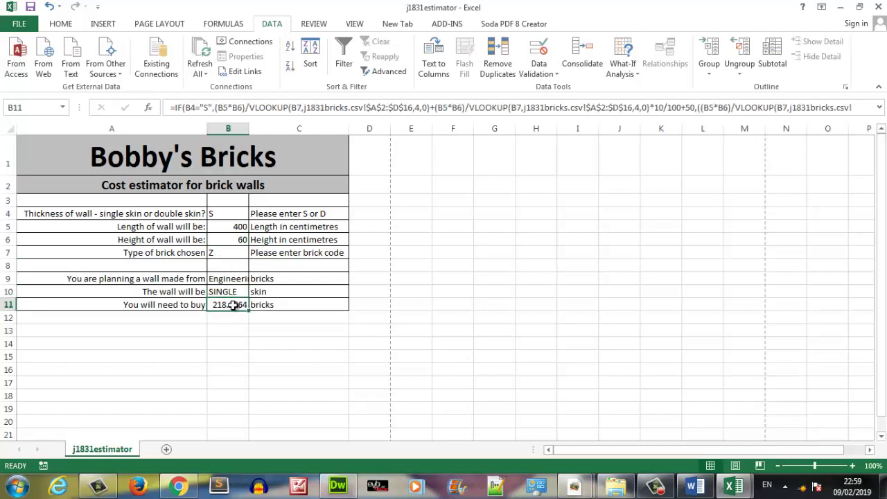
{"action": "left_click", "coordinate": [171, 108]}
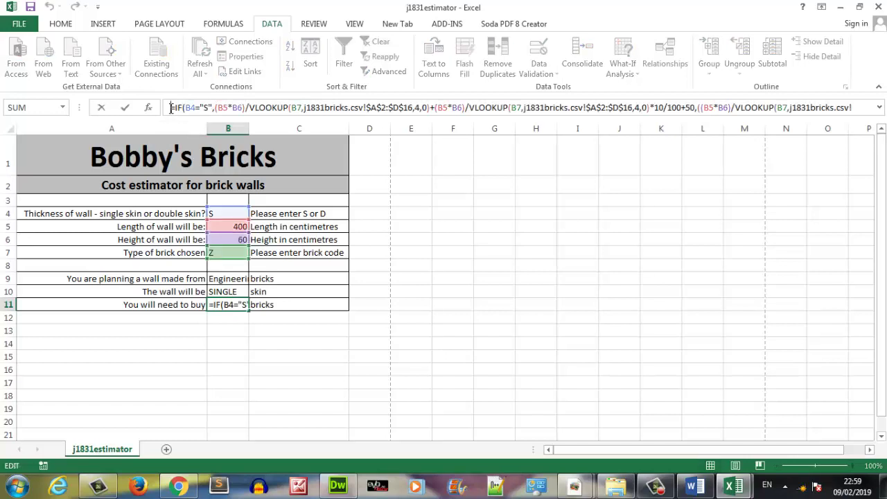
{"action": "left_click_drag", "start_coordinate": [167, 108], "coordinate": [205, 109]}
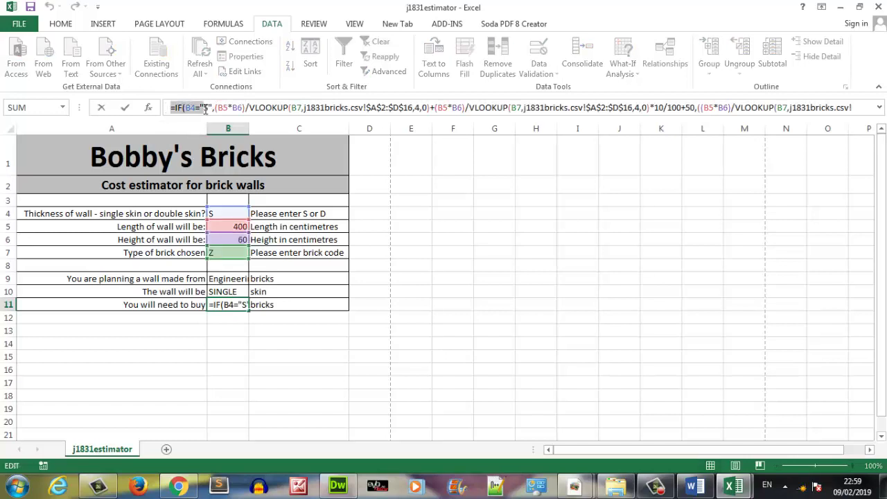
{"action": "left_click", "coordinate": [191, 108]}
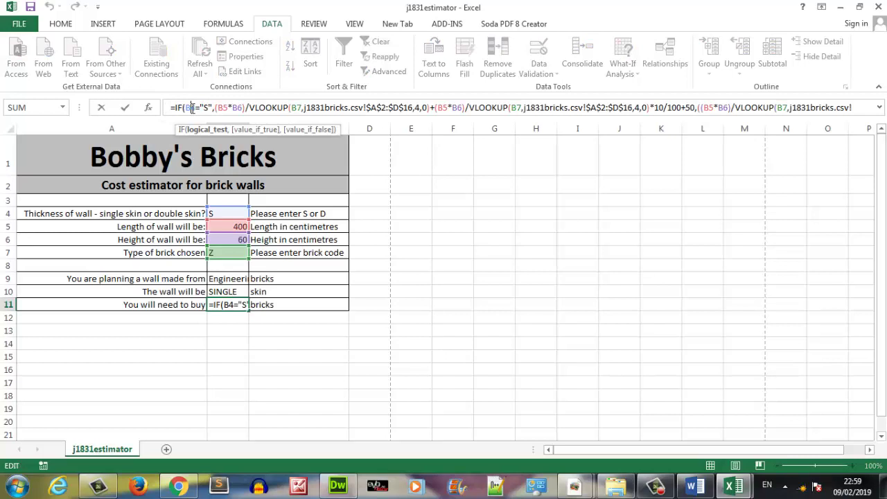
{"action": "left_click", "coordinate": [125, 107]}
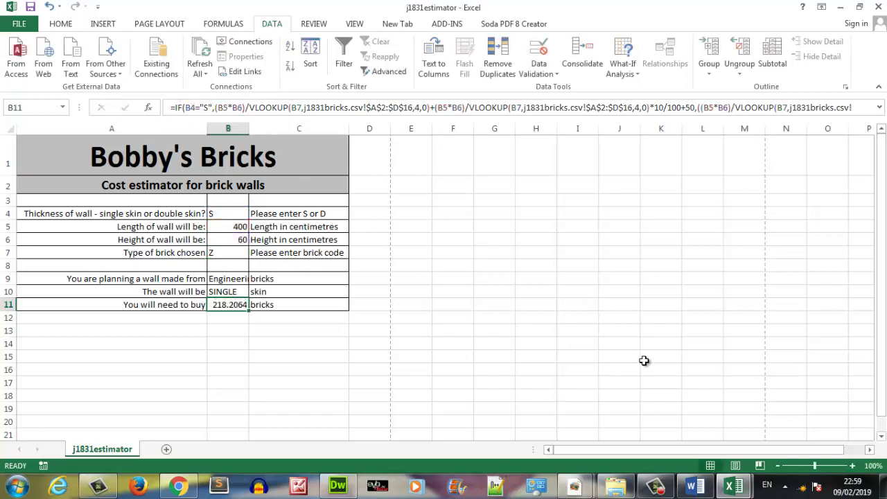
Step: Switch to the 0417_s18_qp_31.pdf question paper in Adobe Reader and read tasks 21 and 22 on printing the formulae and entering wall data
{"action": "mouse_move", "coordinate": [574, 485]}
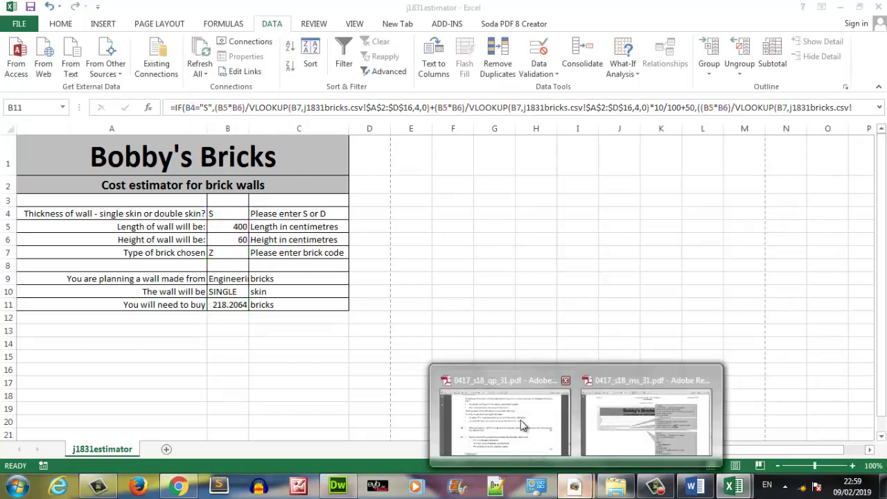
{"action": "left_click", "coordinate": [523, 425]}
{"action": "scroll", "coordinate": [495, 353], "scroll_direction": "down", "scroll_amount": 3}
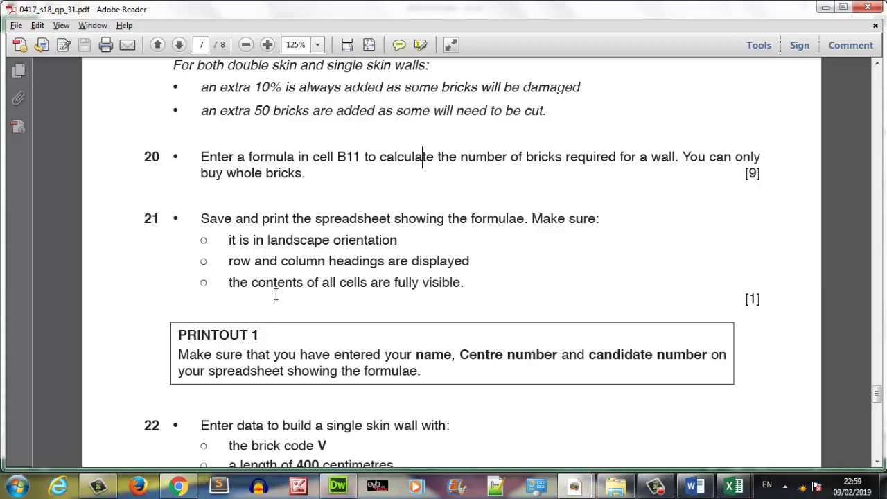
{"action": "scroll", "coordinate": [276, 294], "scroll_direction": "down", "scroll_amount": 3}
{"action": "scroll", "coordinate": [276, 297], "scroll_direction": "down", "scroll_amount": 3}
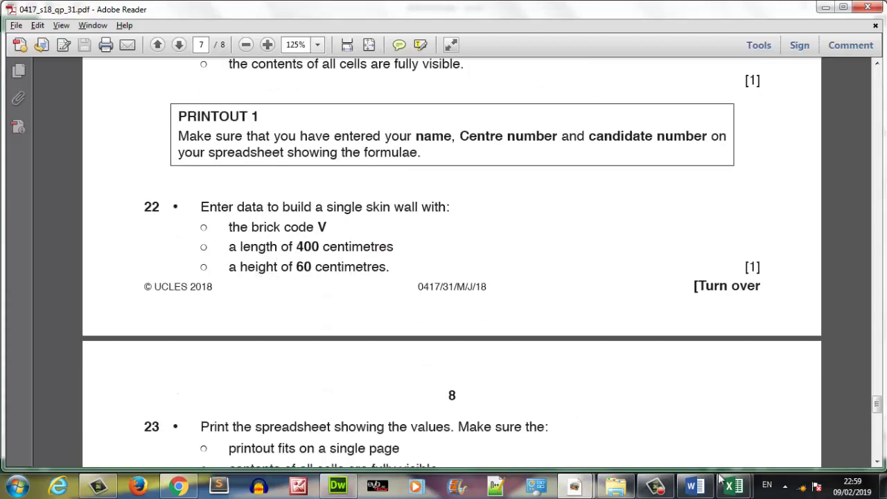
Step: Return to the j1831estimator workbook in Excel and set the type of brick in B7 to code V
{"action": "mouse_move", "coordinate": [735, 485]}
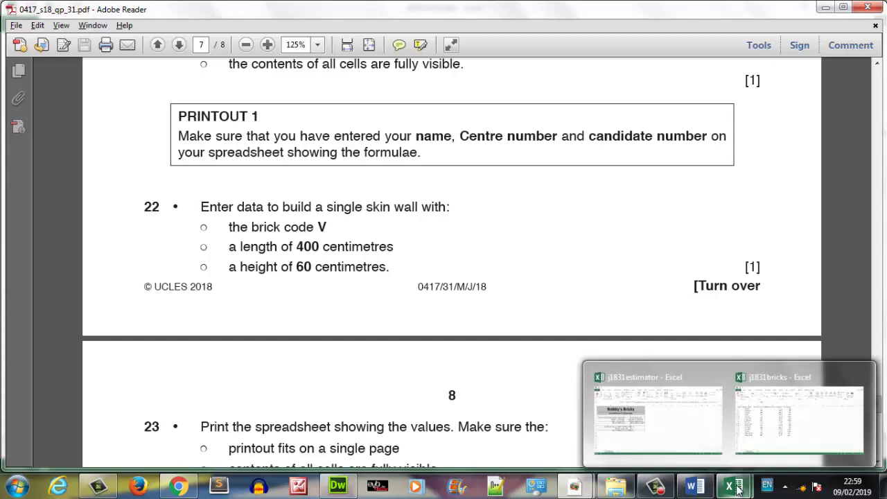
{"action": "left_click", "coordinate": [662, 430]}
{"action": "left_click", "coordinate": [231, 253]}
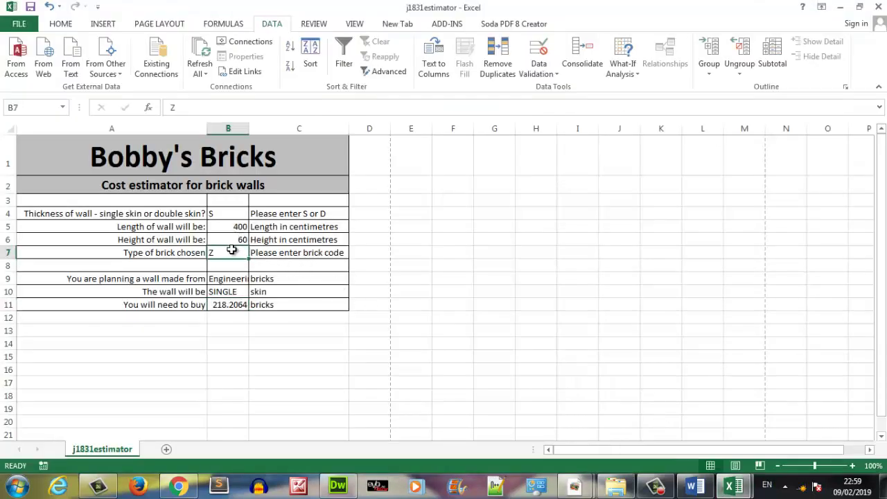
{"action": "type", "text": "V"}
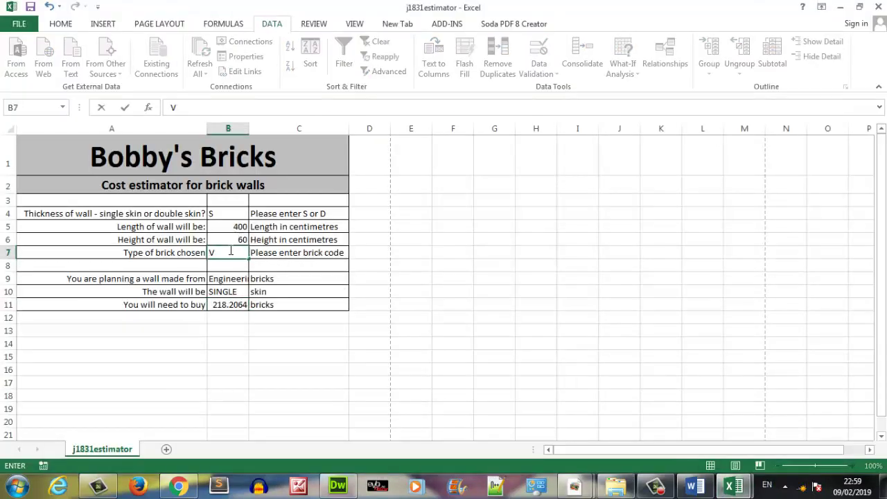
{"action": "left_click", "coordinate": [225, 292]}
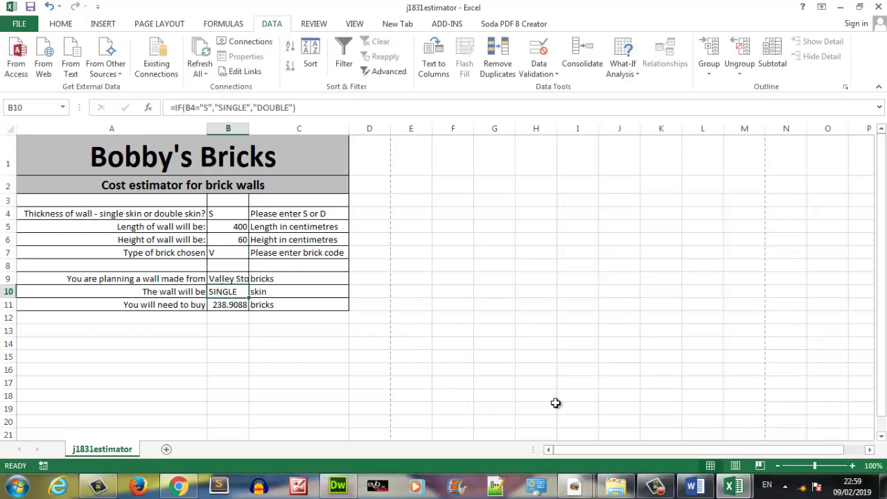
Step: Switch back to the 0417_s18_qp_31.pdf question paper and read tasks 23 and 24 on printing values and changing the wall model
{"action": "left_click", "coordinate": [574, 485]}
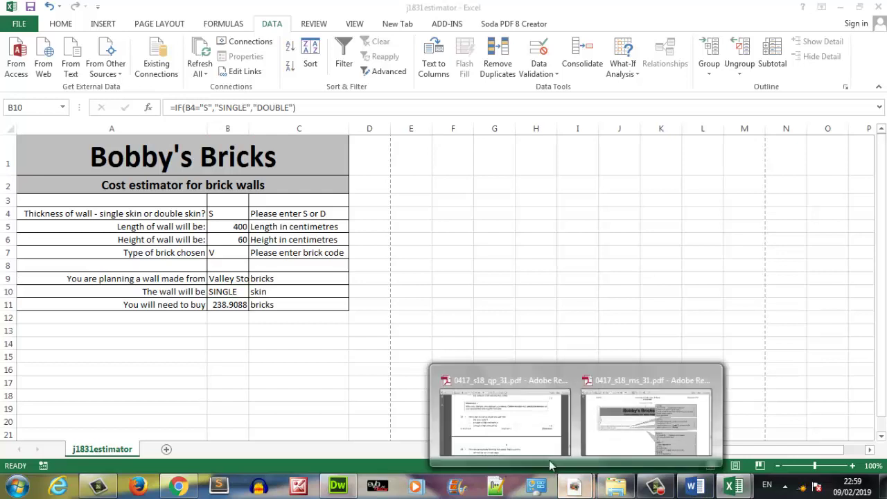
{"action": "left_click", "coordinate": [506, 419]}
{"action": "scroll", "coordinate": [495, 396], "scroll_direction": "down", "scroll_amount": 5}
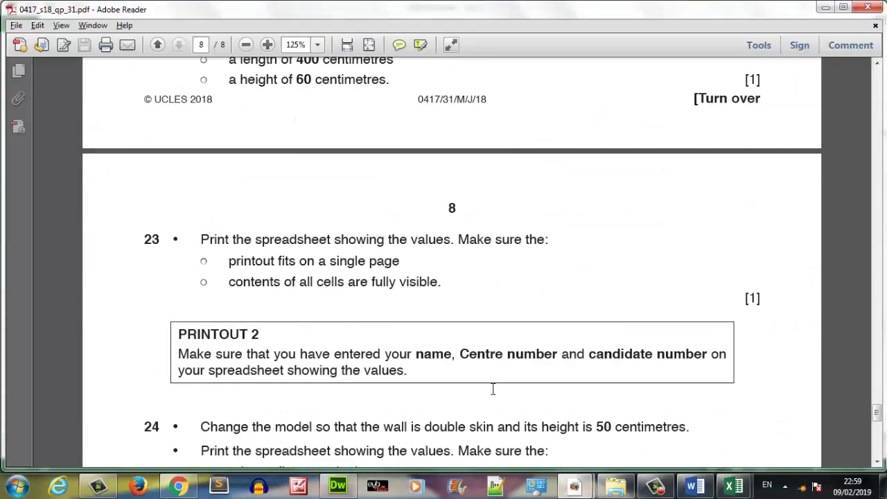
{"action": "scroll", "coordinate": [495, 393], "scroll_direction": "down", "scroll_amount": 3}
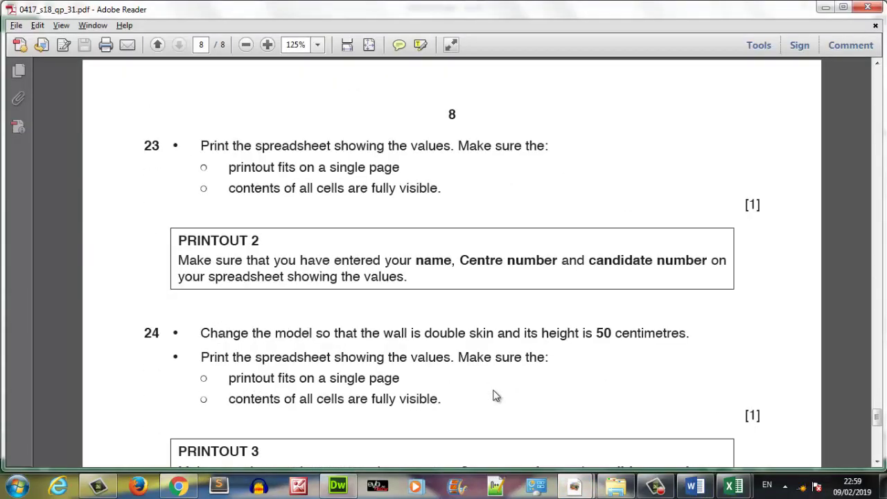
{"action": "scroll", "coordinate": [495, 396], "scroll_direction": "down", "scroll_amount": 2}
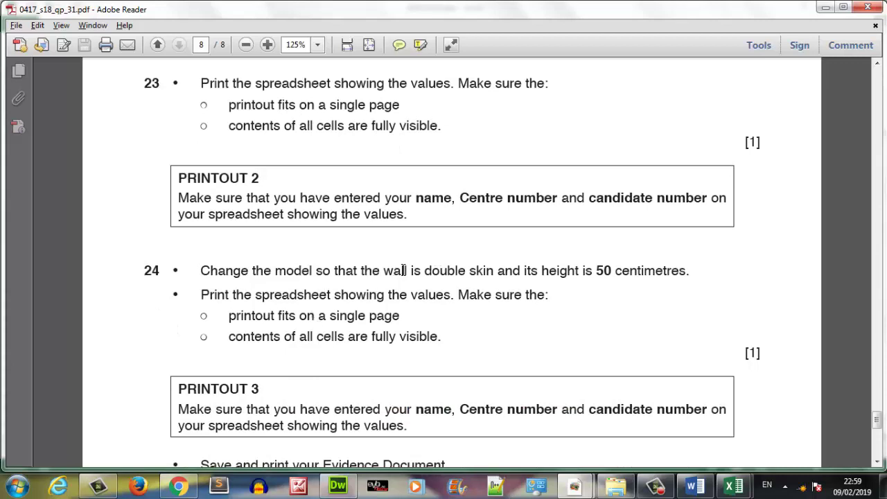